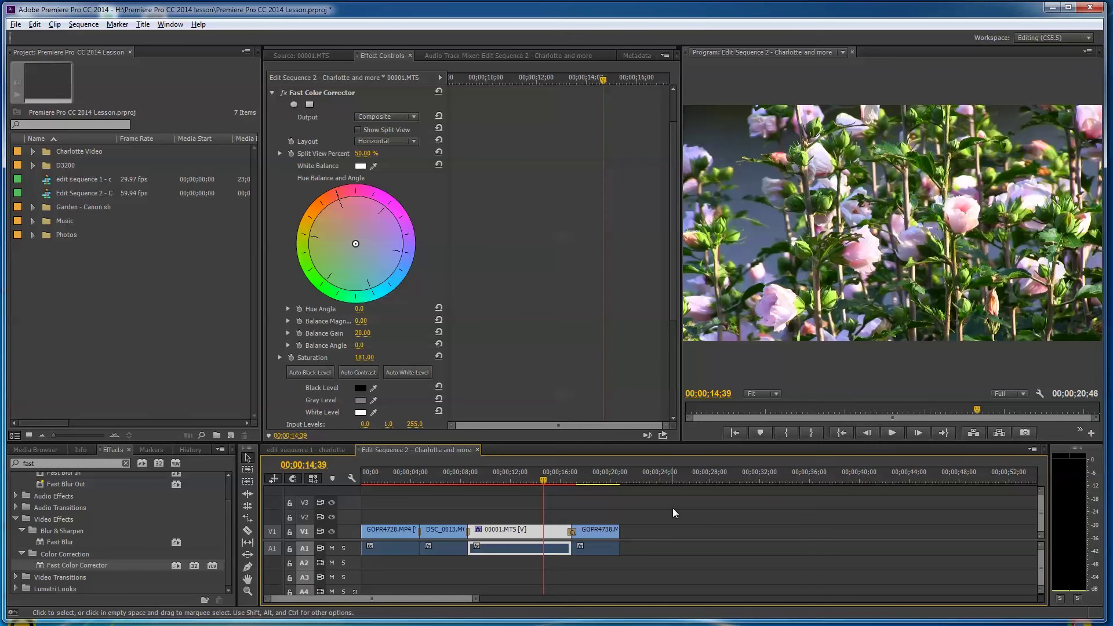
Save the project, raise system volume to 27, and play back the sequence from the street scene.
{"action": "key", "text": "ctrl+s"}
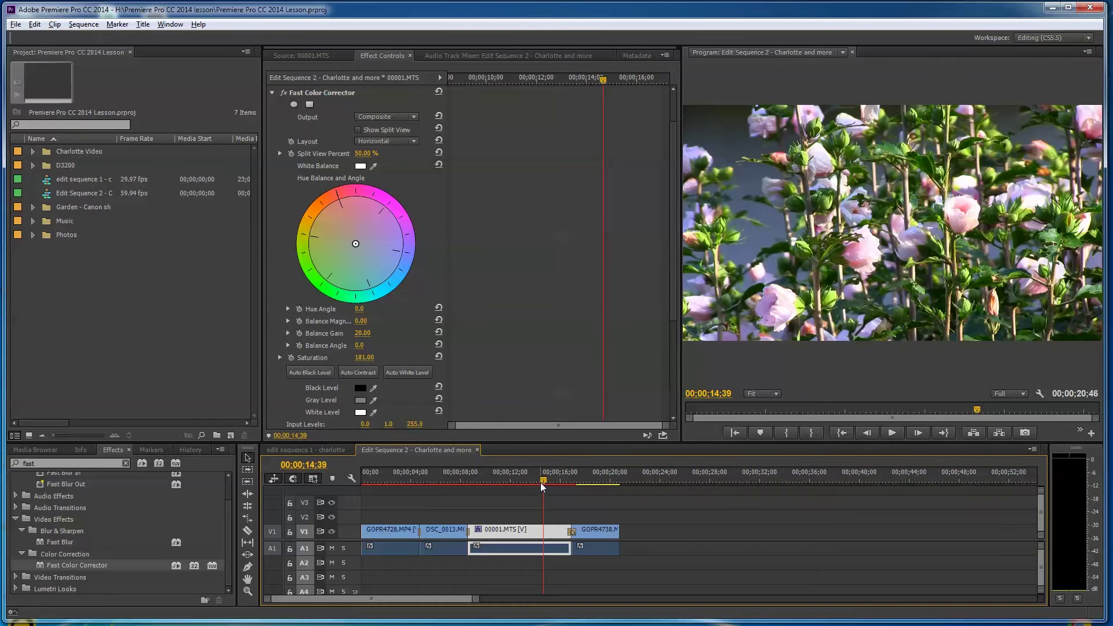
{"action": "left_click_drag", "start_coordinate": [543, 475], "coordinate": [351, 497]}
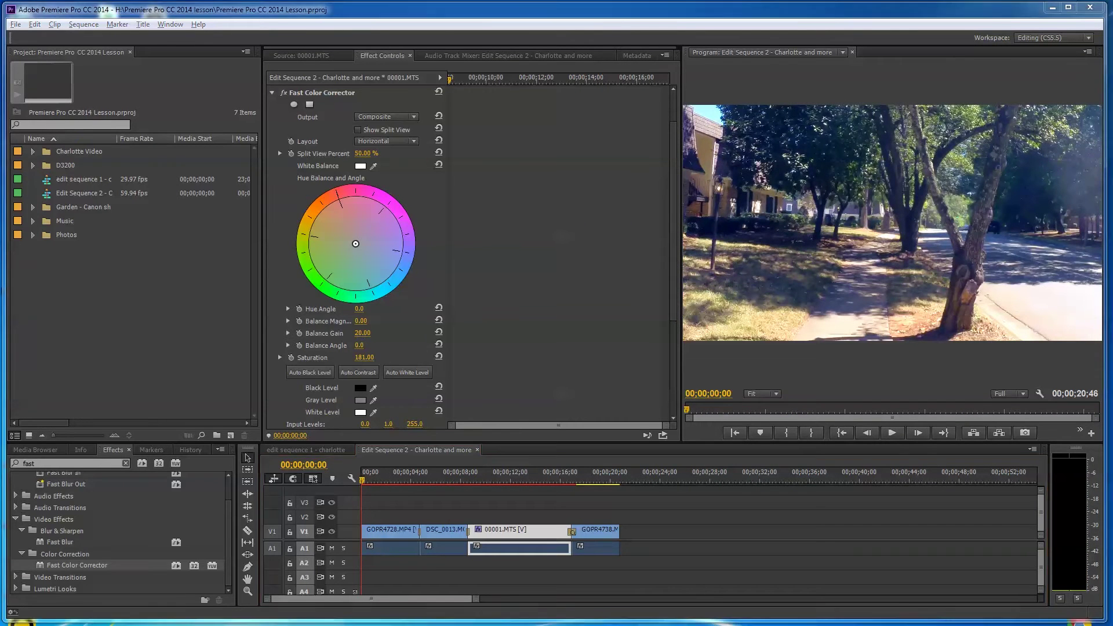
{"action": "left_click", "coordinate": [1059, 624]}
{"action": "left_click_drag", "start_coordinate": [1052, 597], "coordinate": [1056, 583]}
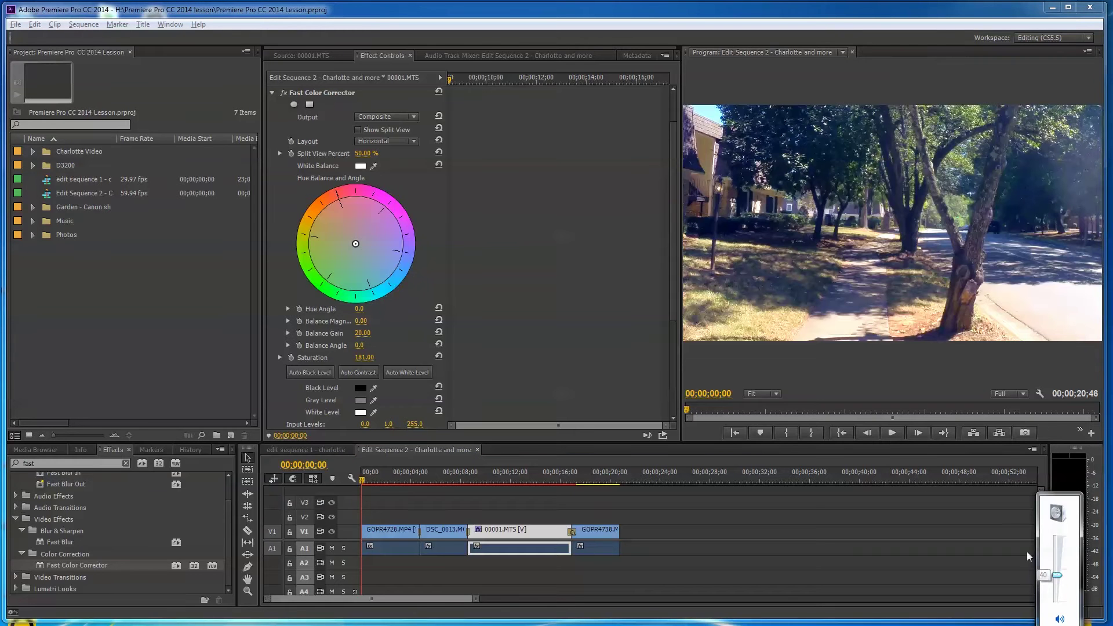
{"action": "left_click", "coordinate": [892, 433]}
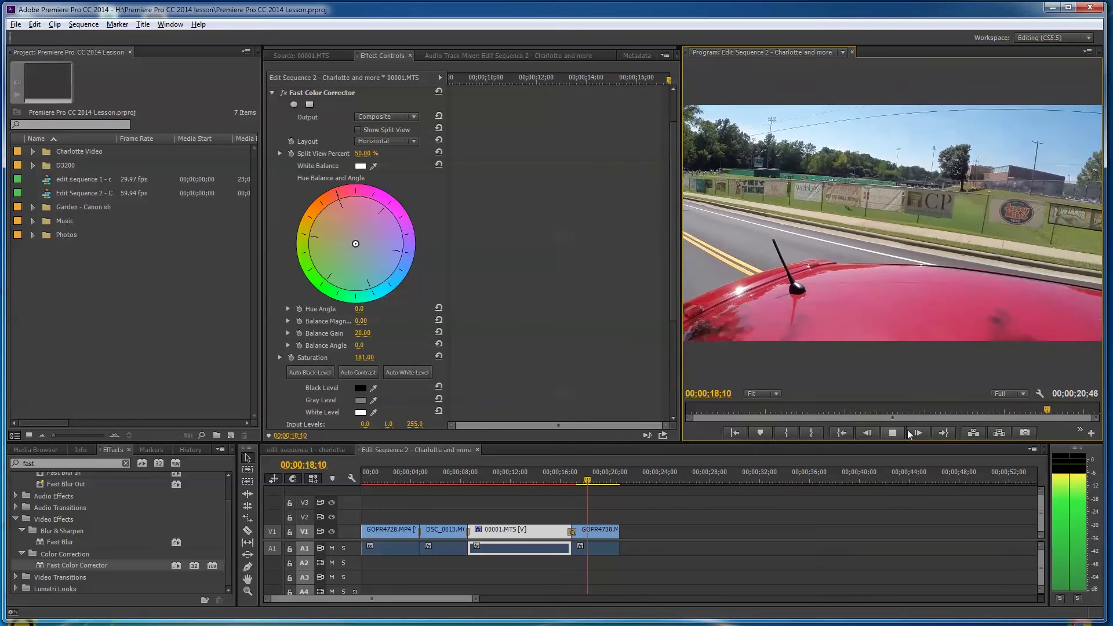
{"action": "left_click", "coordinate": [893, 432]}
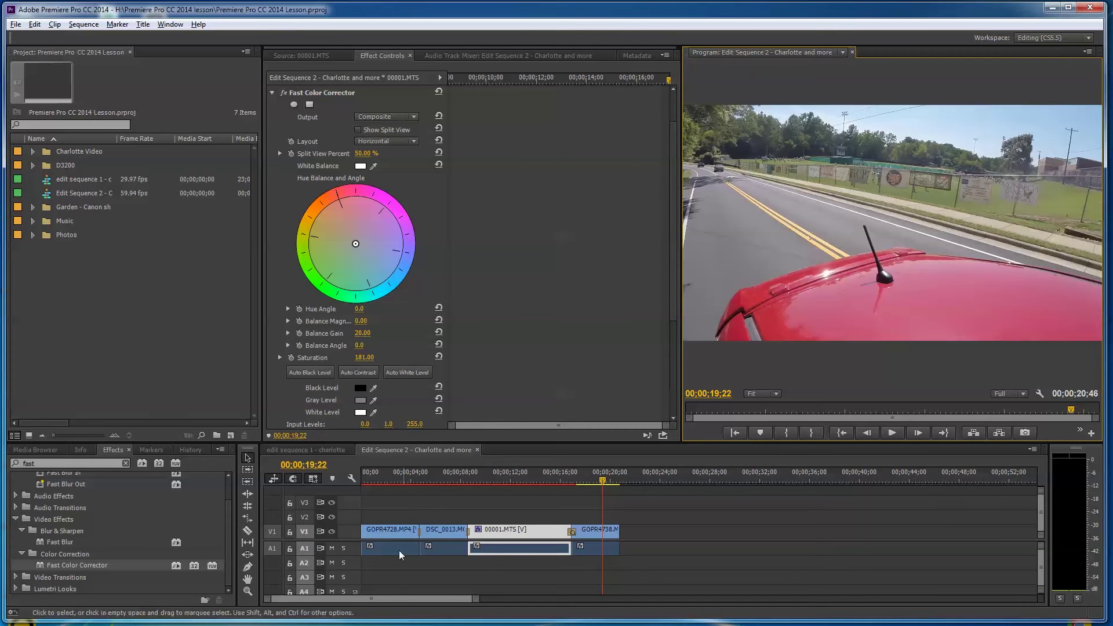
Mute the camera audio on A1, check playback from the flower clip, and return to the start.
{"action": "left_click", "coordinate": [332, 549]}
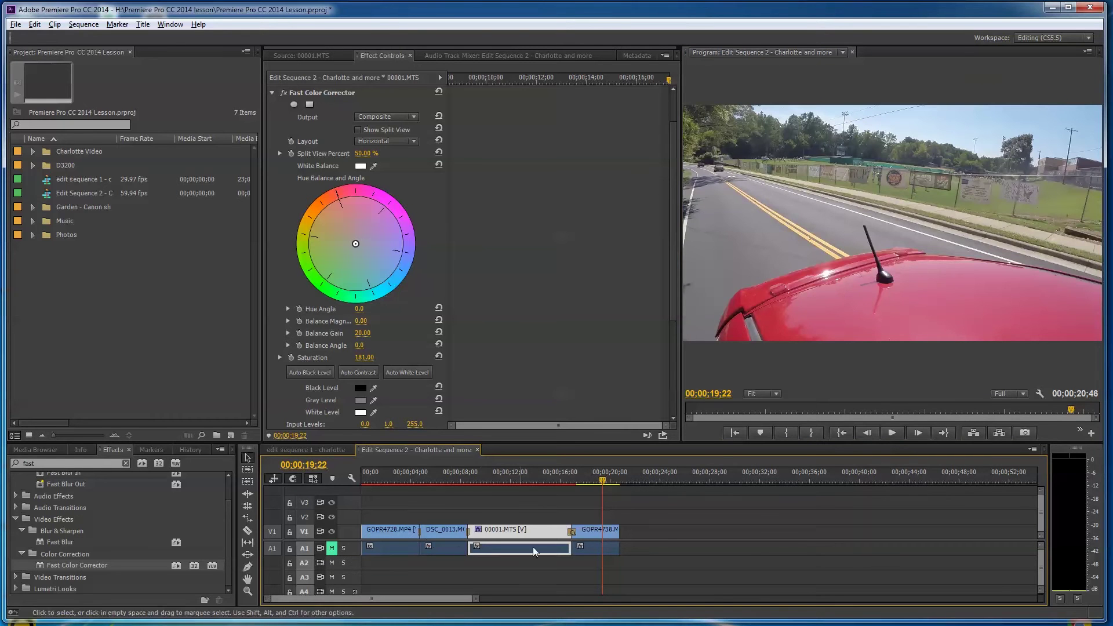
{"action": "left_click_drag", "start_coordinate": [603, 481], "coordinate": [523, 512]}
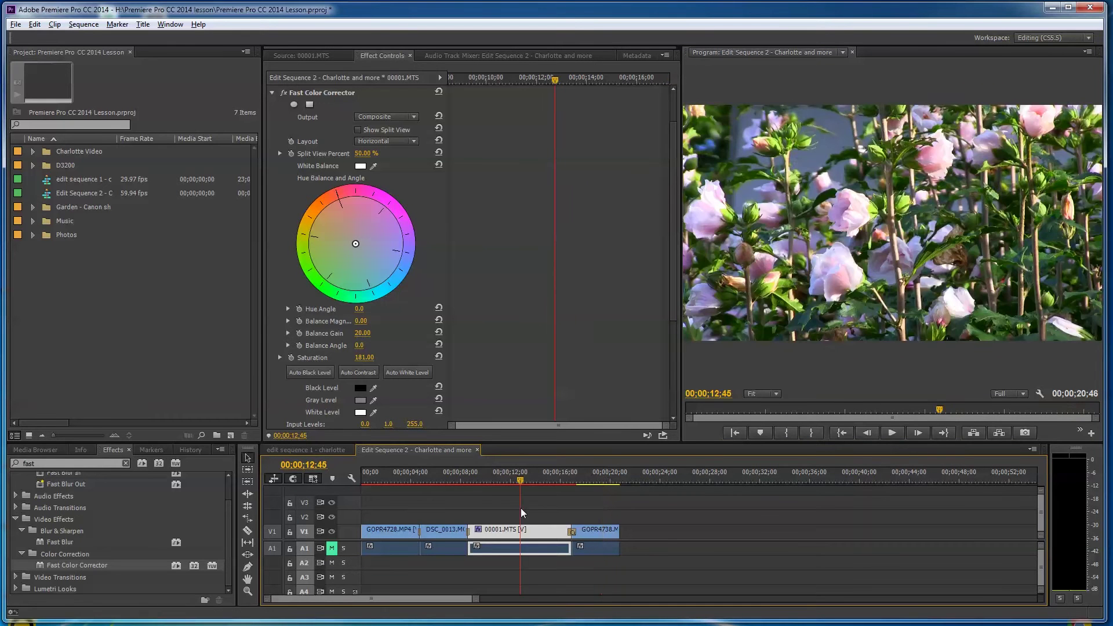
{"action": "left_click", "coordinate": [891, 433]}
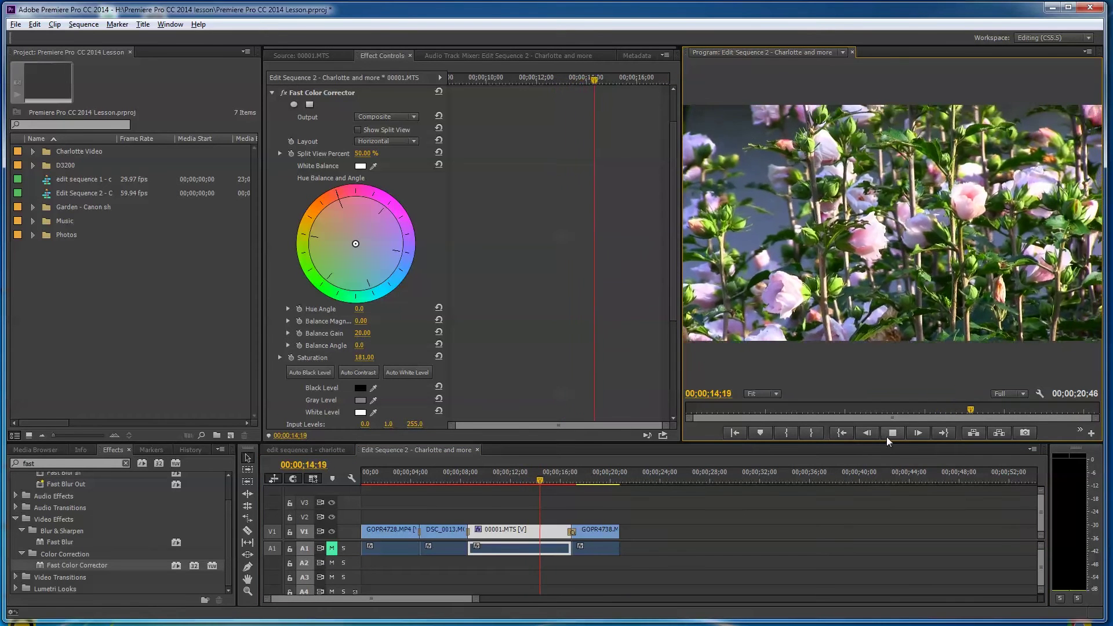
{"action": "left_click", "coordinate": [889, 432]}
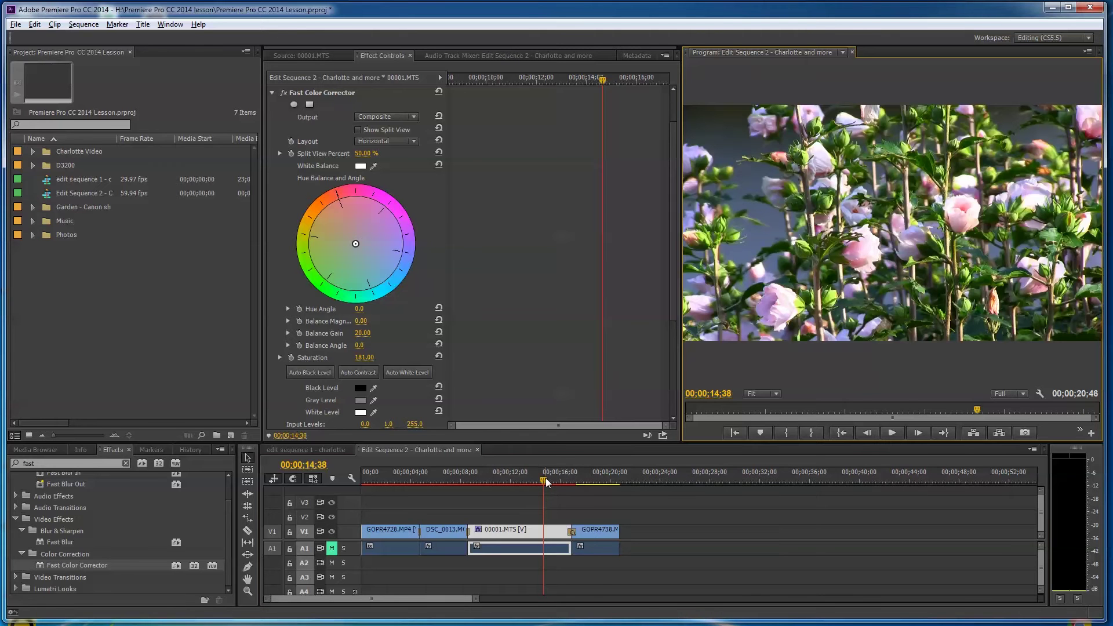
{"action": "left_click", "coordinate": [461, 485]}
{"action": "left_click_drag", "start_coordinate": [461, 486], "coordinate": [349, 492]}
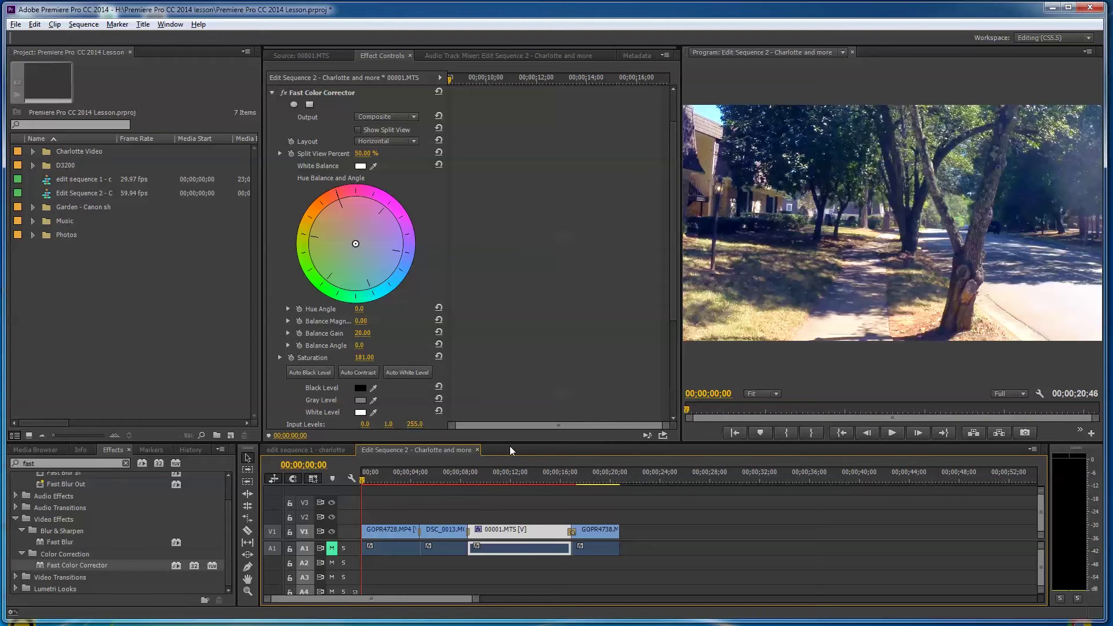
{"action": "left_click", "coordinate": [893, 433]}
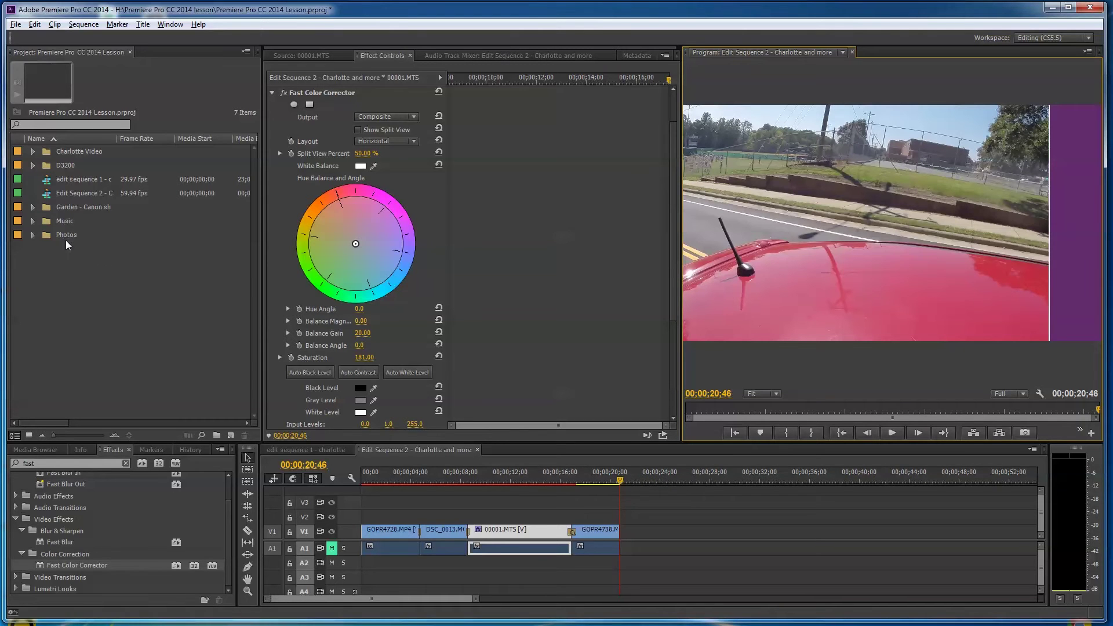
Expand the Music bin in the Project panel to reveal its ten audio tracks.
{"action": "left_click", "coordinate": [32, 221]}
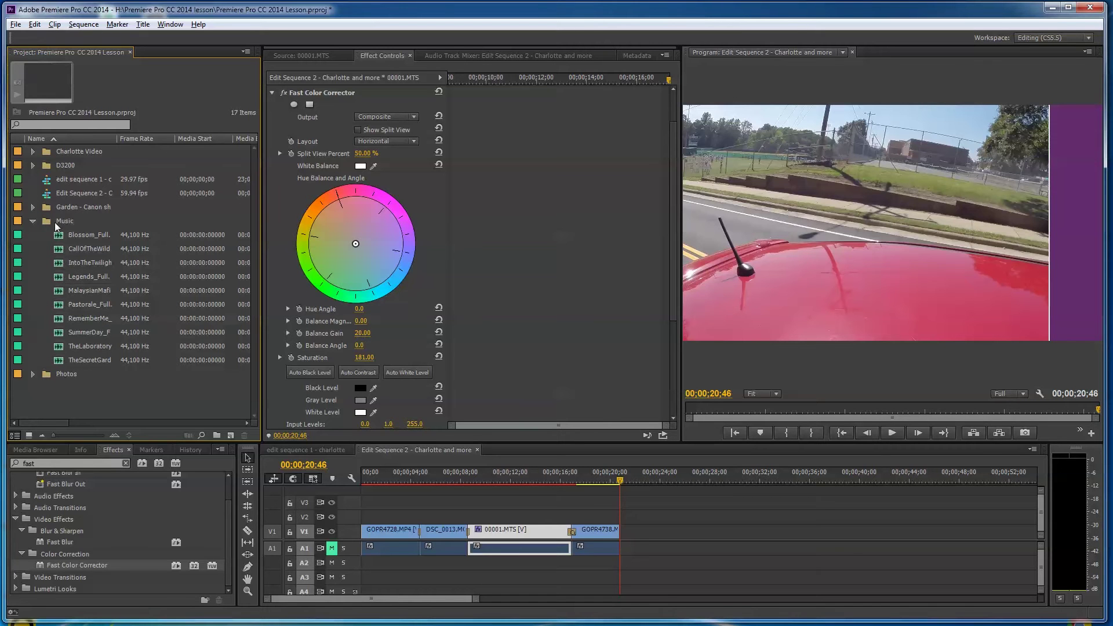
Load Pastorale_Full.mp3 into the Source monitor, preview it, and cue it to 00;02;12;05.
{"action": "double_click", "coordinate": [61, 306]}
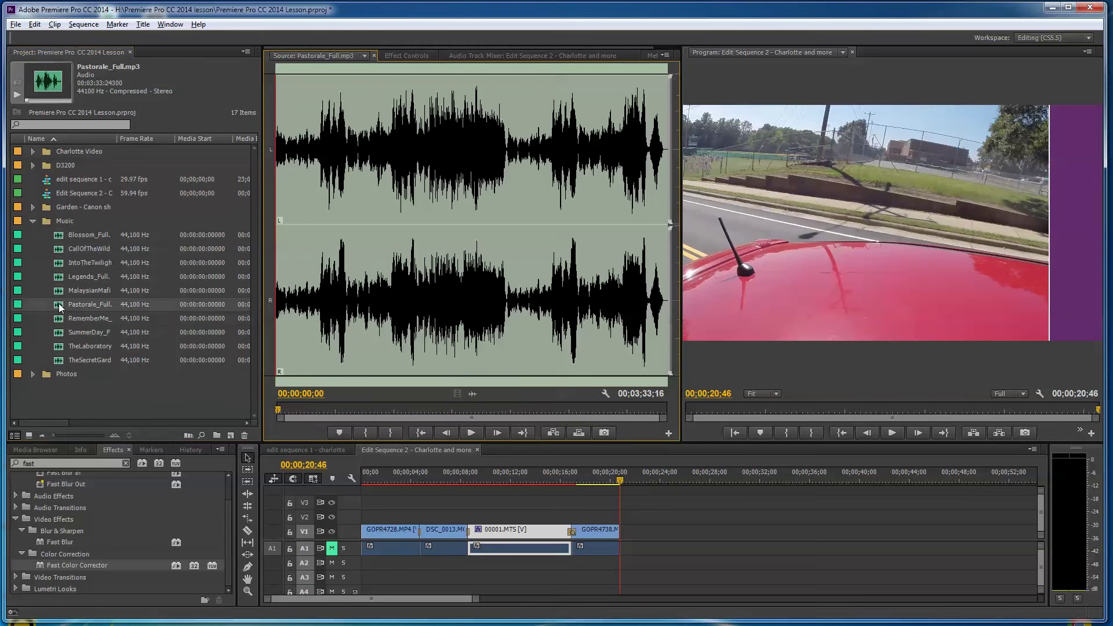
{"action": "left_click", "coordinate": [470, 432]}
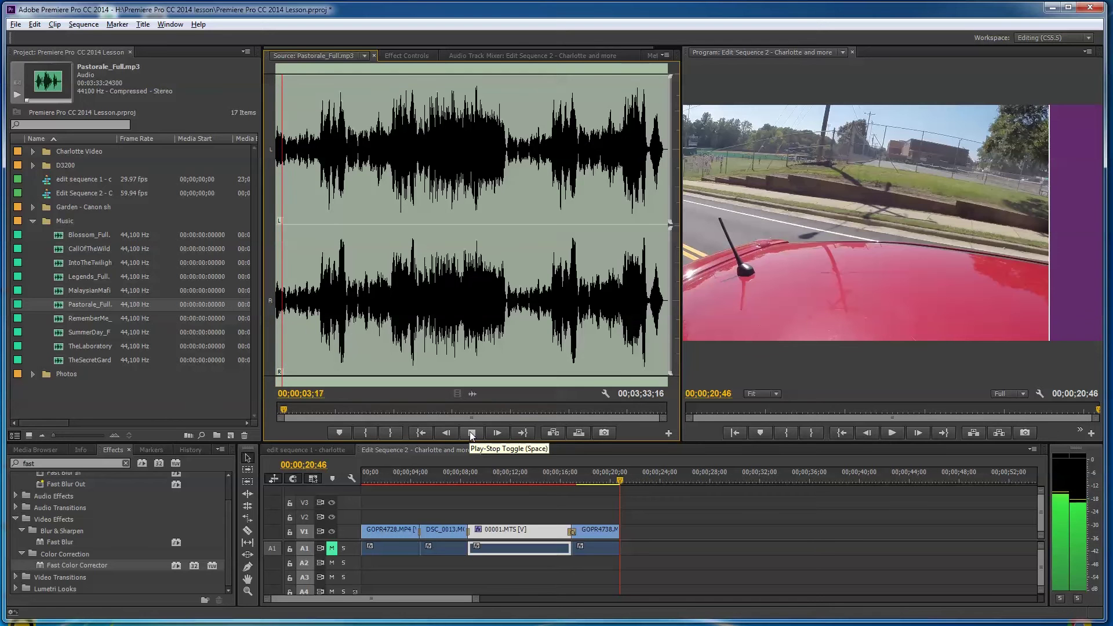
{"action": "left_click", "coordinate": [470, 432]}
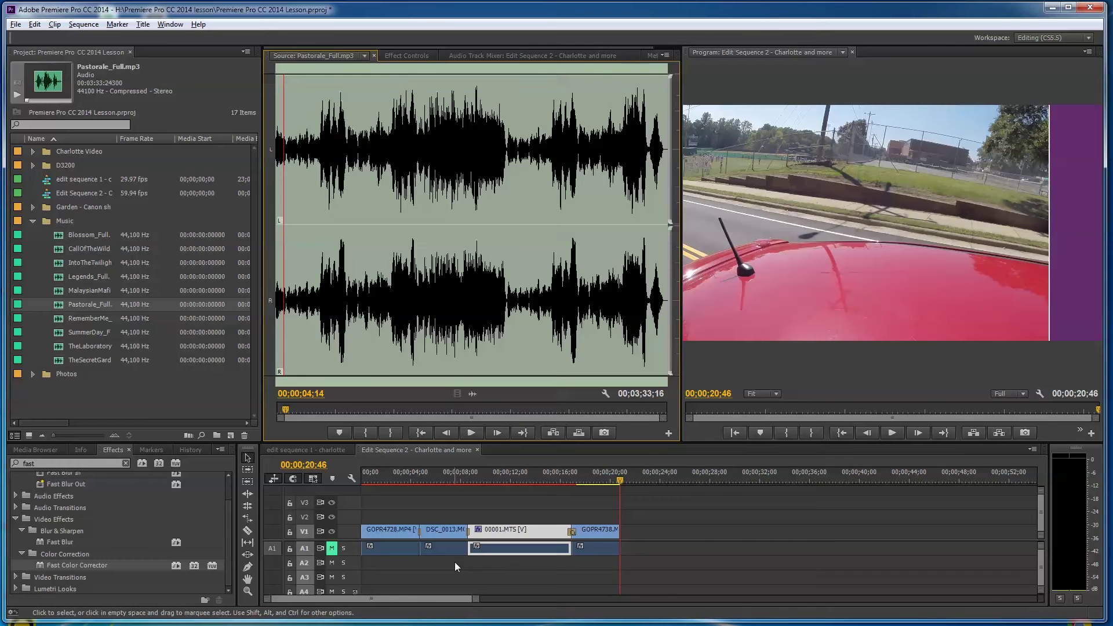
{"action": "left_click", "coordinate": [486, 245]}
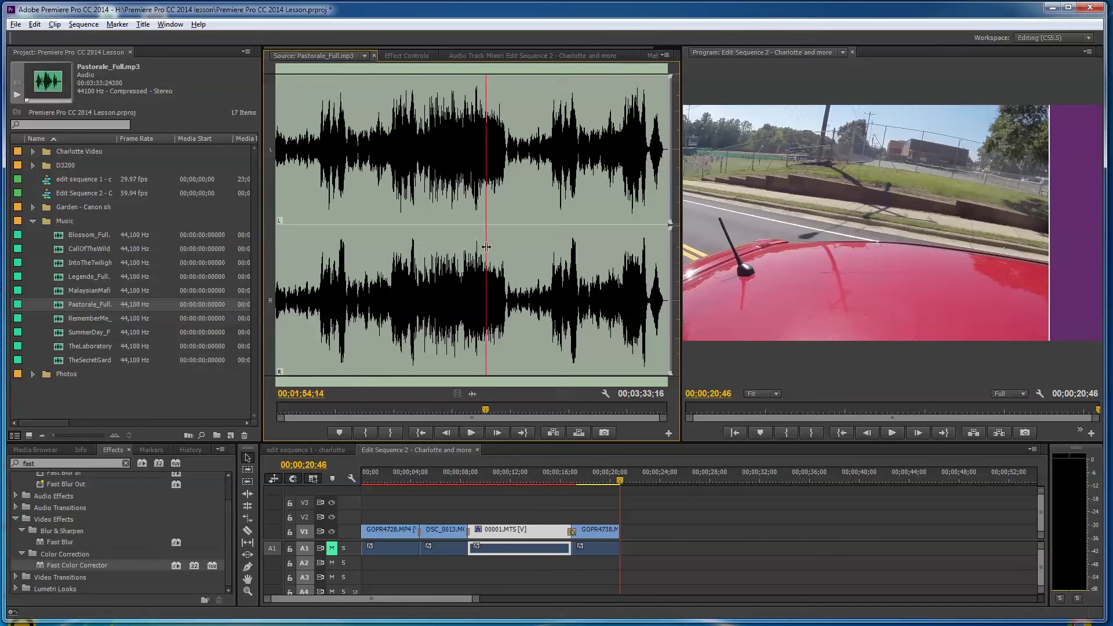
{"action": "left_click", "coordinate": [516, 258]}
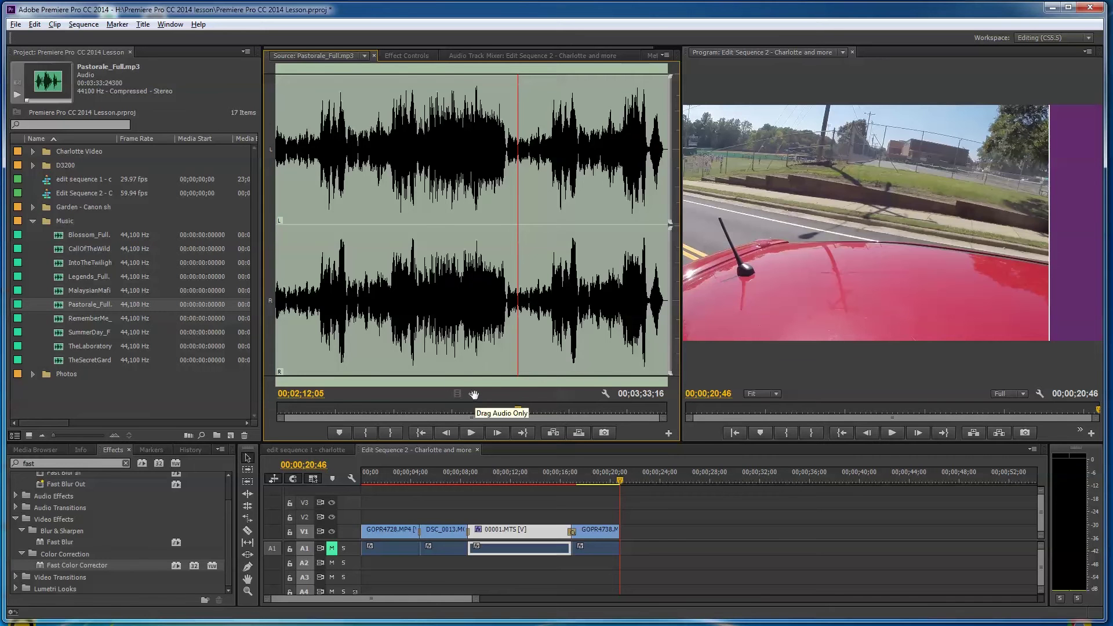
Place the Pastorale audio on track A2 and trim its end to the video's end at 00;00;20;46.
{"action": "left_click_drag", "start_coordinate": [473, 394], "coordinate": [363, 562]}
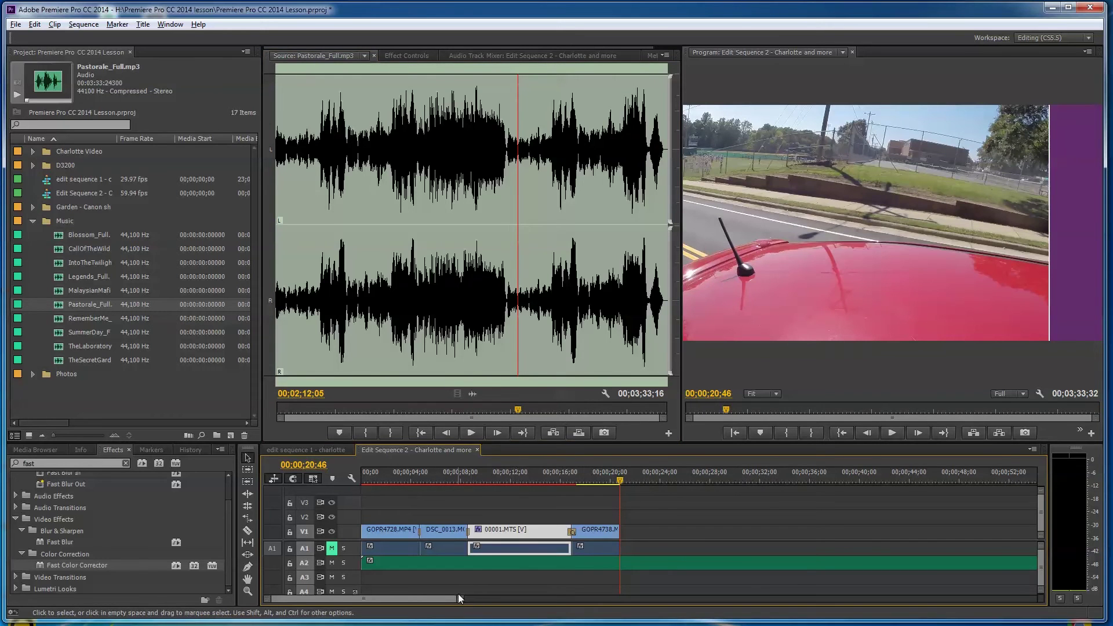
{"action": "left_click_drag", "start_coordinate": [458, 598], "coordinate": [677, 590]}
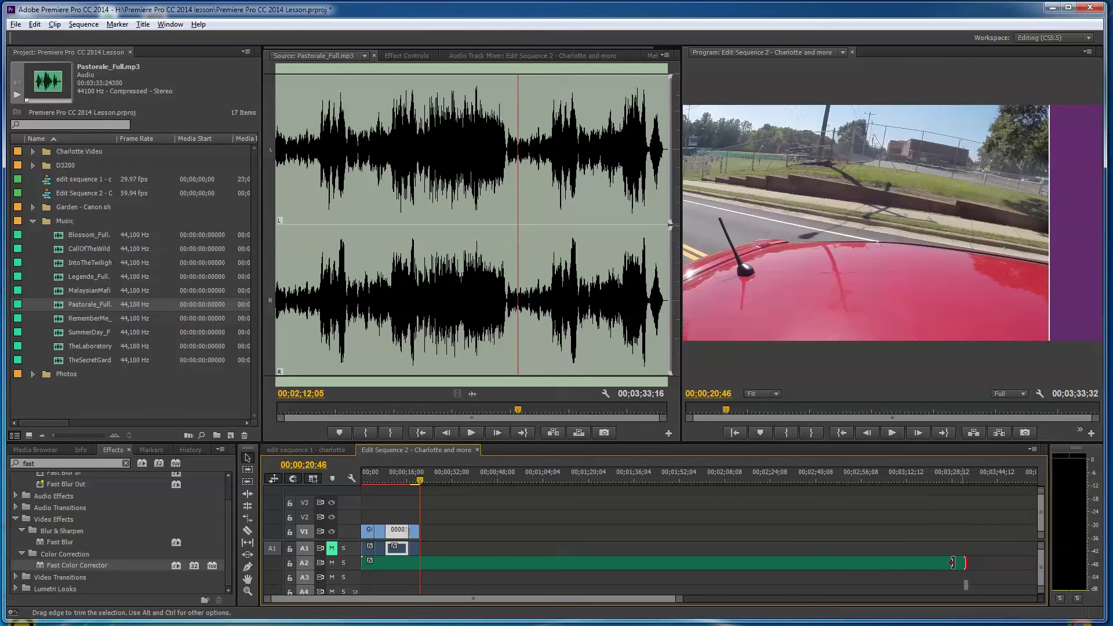
{"action": "left_click_drag", "start_coordinate": [963, 563], "coordinate": [419, 561]}
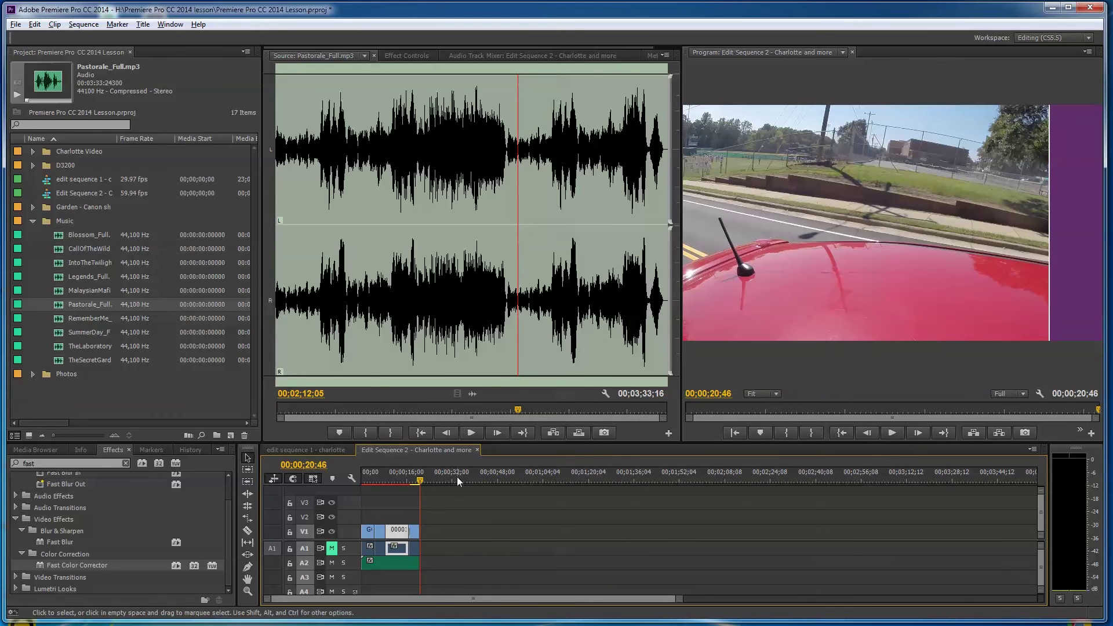
Play the end of the sequence to check the music cut, then return to the start.
{"action": "left_click", "coordinate": [413, 483]}
{"action": "key", "text": "space"}
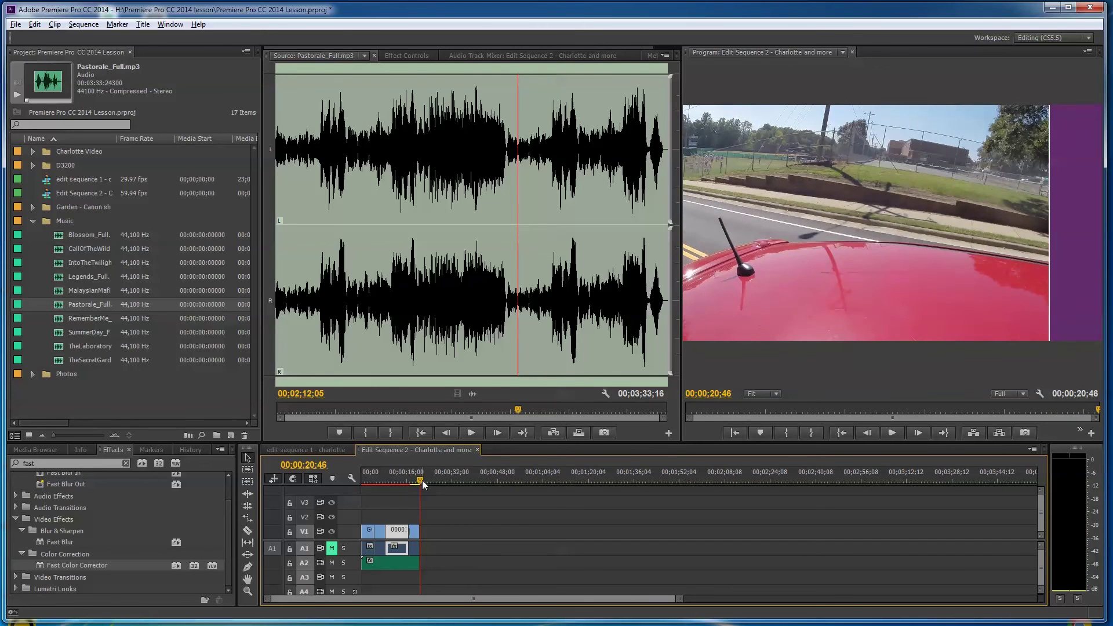
{"action": "key", "text": "space"}
{"action": "left_click", "coordinate": [361, 481]}
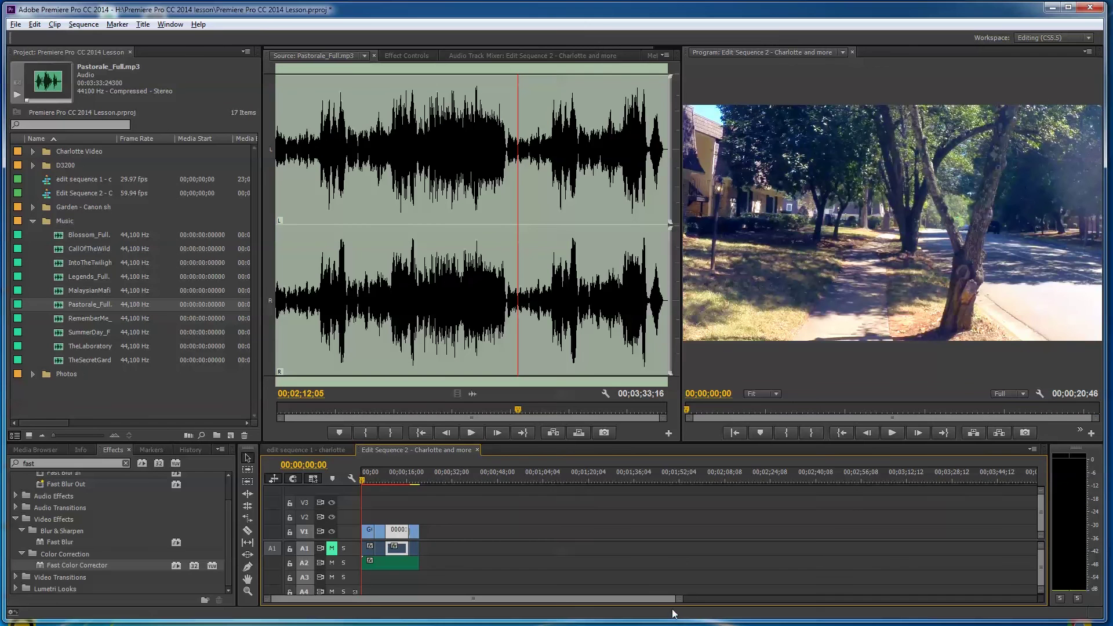
Zoom the timeline in and enlarge track A2 to show the Pastorale waveform.
{"action": "left_click_drag", "start_coordinate": [678, 599], "coordinate": [641, 601]}
{"action": "left_click_drag", "start_coordinate": [595, 603], "coordinate": [572, 604]}
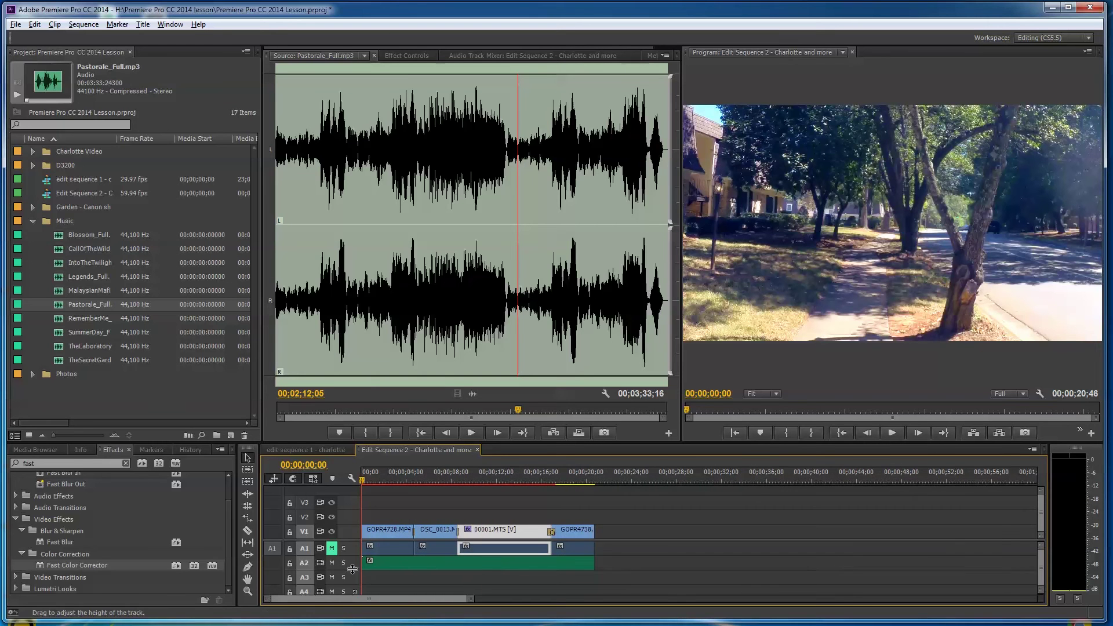
{"action": "left_click_drag", "start_coordinate": [352, 571], "coordinate": [352, 577]}
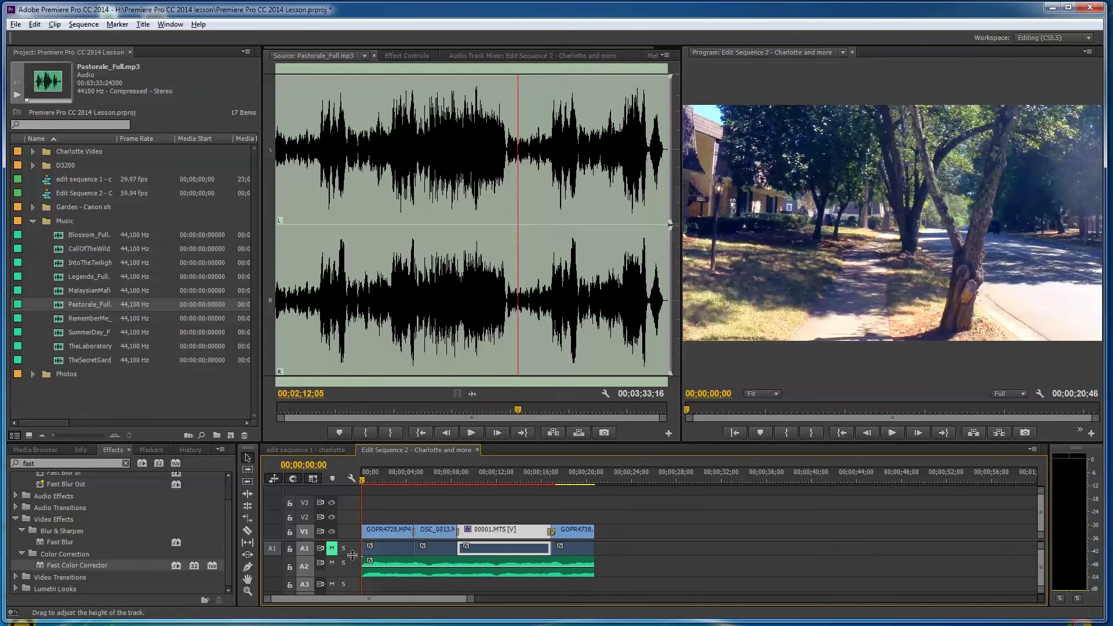
{"action": "left_click_drag", "start_coordinate": [353, 555], "coordinate": [354, 558]}
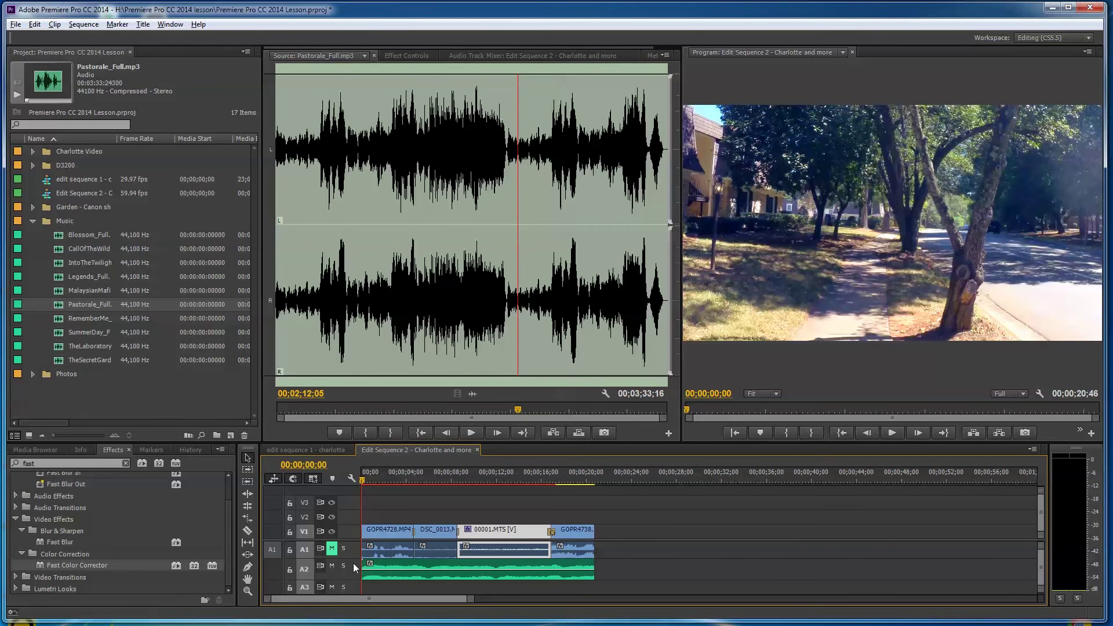
Shrink track A1 to a thin strip and select the Pastorale clip on A2.
{"action": "left_click_drag", "start_coordinate": [353, 558], "coordinate": [353, 555]}
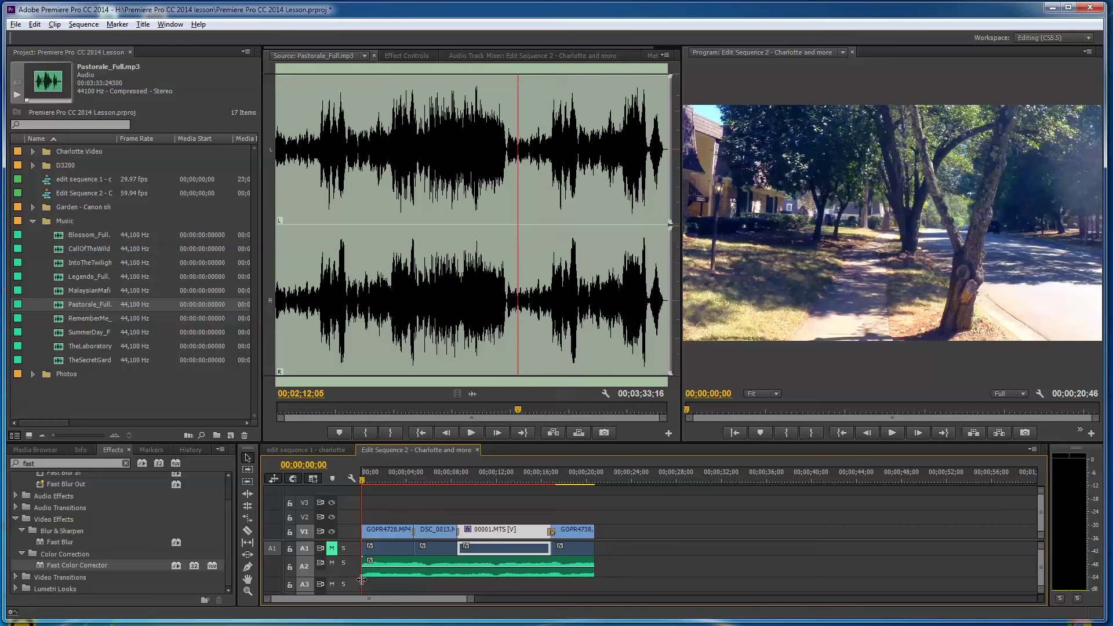
{"action": "left_click", "coordinate": [443, 561]}
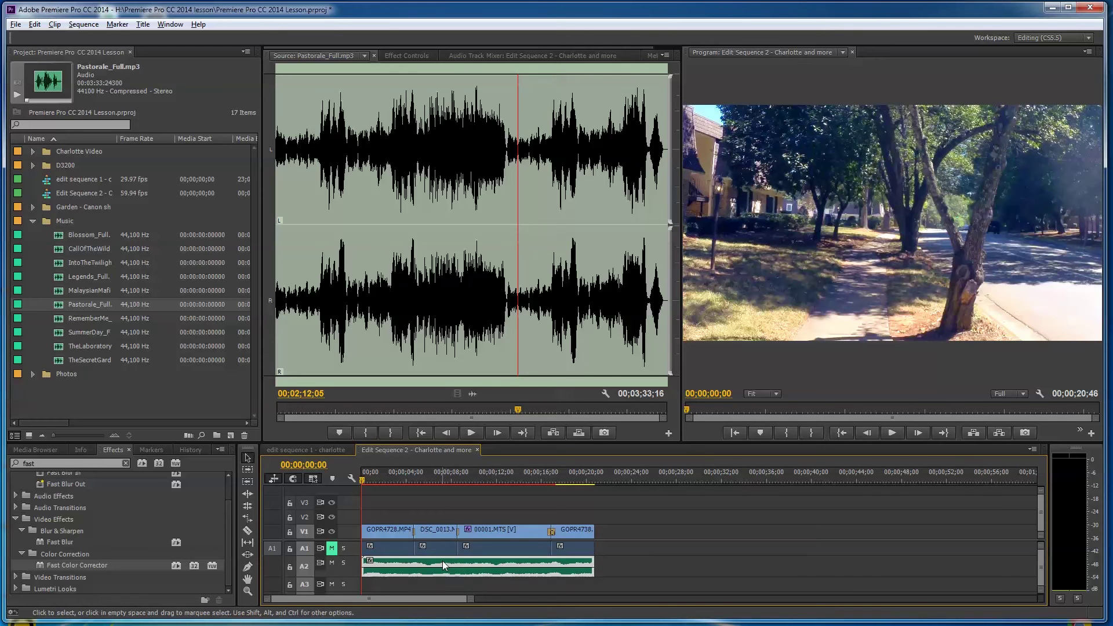
Set the A2 music clip's gain to 5 dB, then undo to bring back the full-length clip.
{"action": "right_click", "coordinate": [443, 561]}
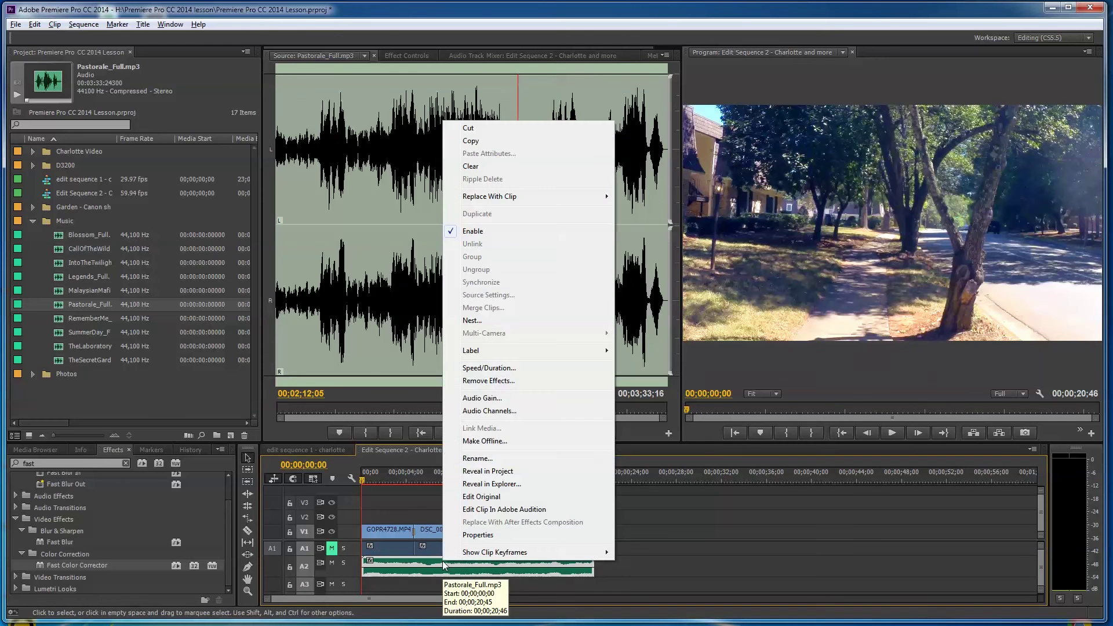
{"action": "left_click", "coordinate": [482, 398]}
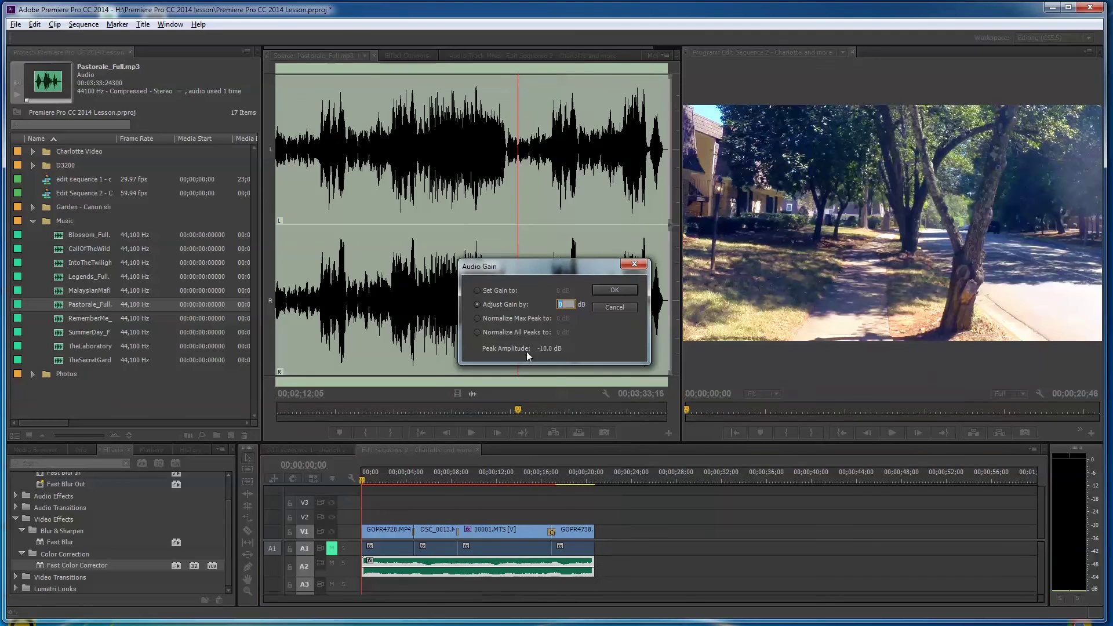
{"action": "left_click", "coordinate": [476, 290]}
{"action": "key", "text": "Return"}
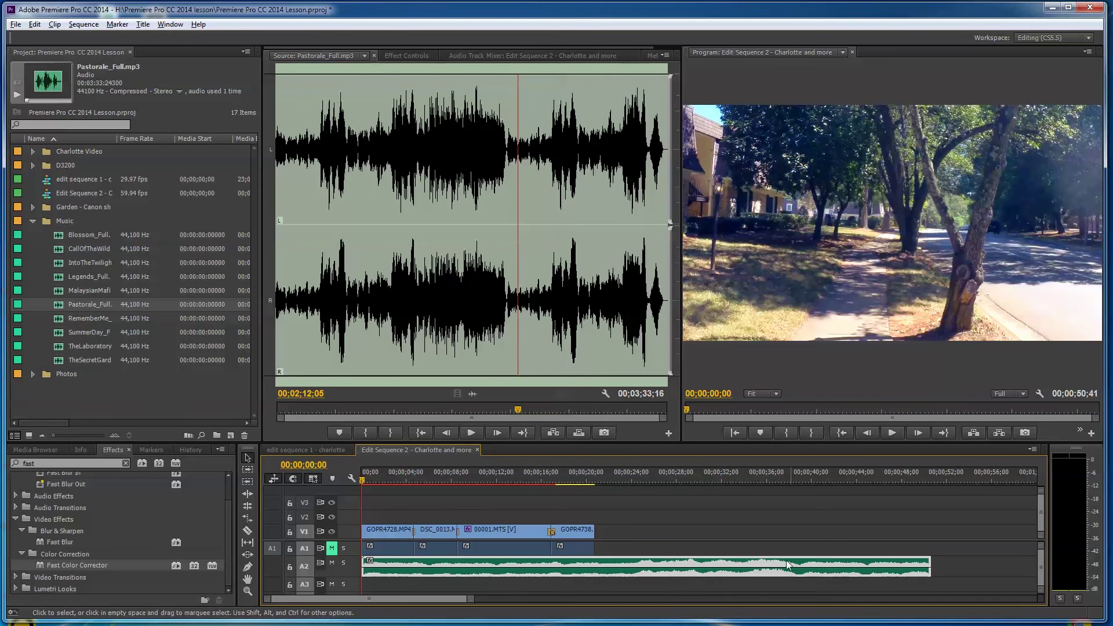
{"action": "left_click", "coordinate": [35, 26]}
Razor the A2 music clip at the point where the video ends.
{"action": "key", "text": "Escape"}
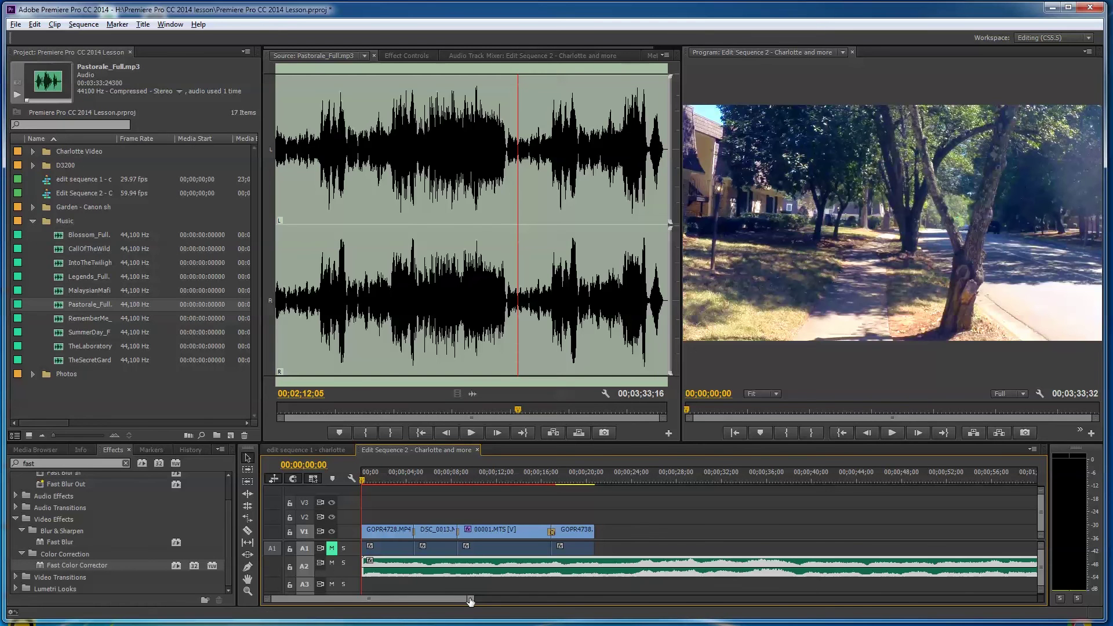
{"action": "left_click_drag", "start_coordinate": [470, 598], "coordinate": [495, 599]}
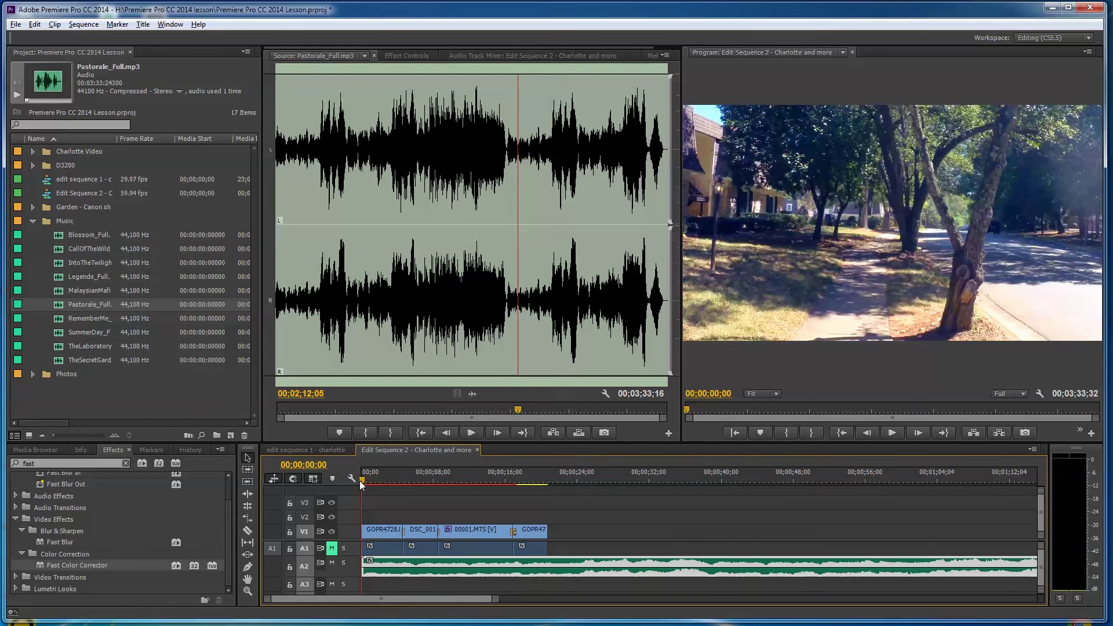
{"action": "left_click_drag", "start_coordinate": [360, 480], "coordinate": [550, 503]}
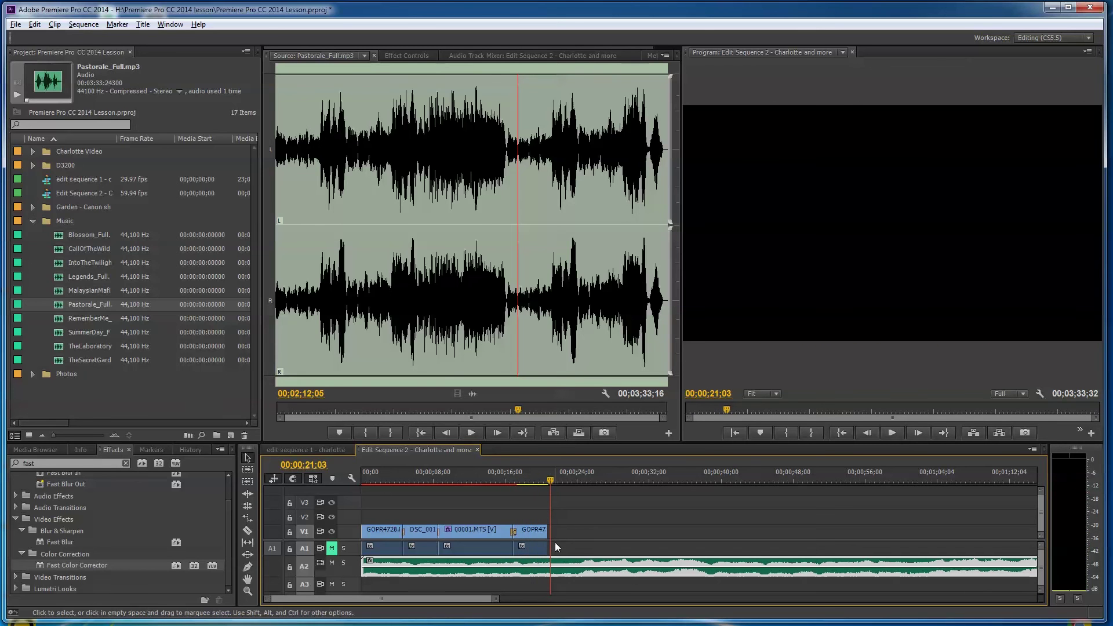
{"action": "key", "text": "c"}
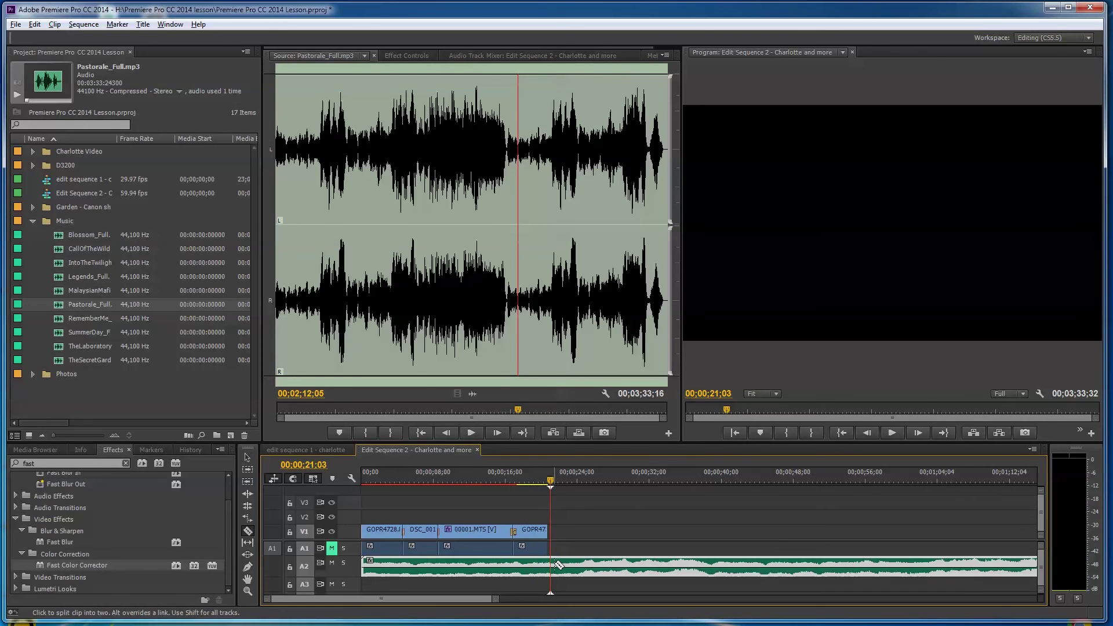
{"action": "left_click", "coordinate": [552, 564]}
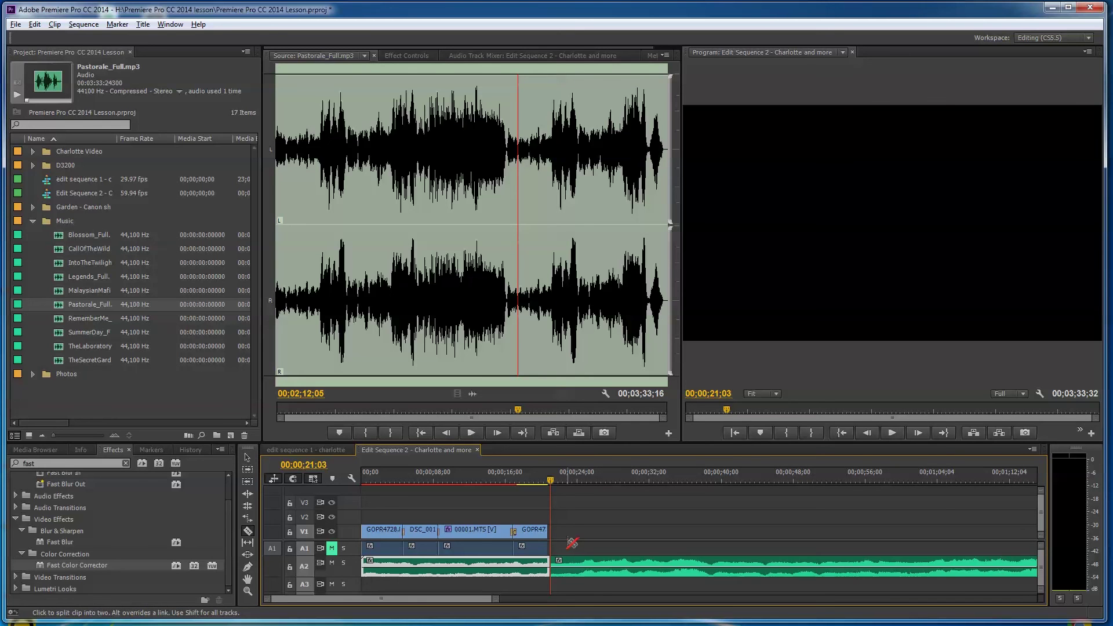
Select the music tail past the cut and delete it.
{"action": "key", "text": "v"}
{"action": "left_click", "coordinate": [599, 564]}
{"action": "key", "text": "Delete"}
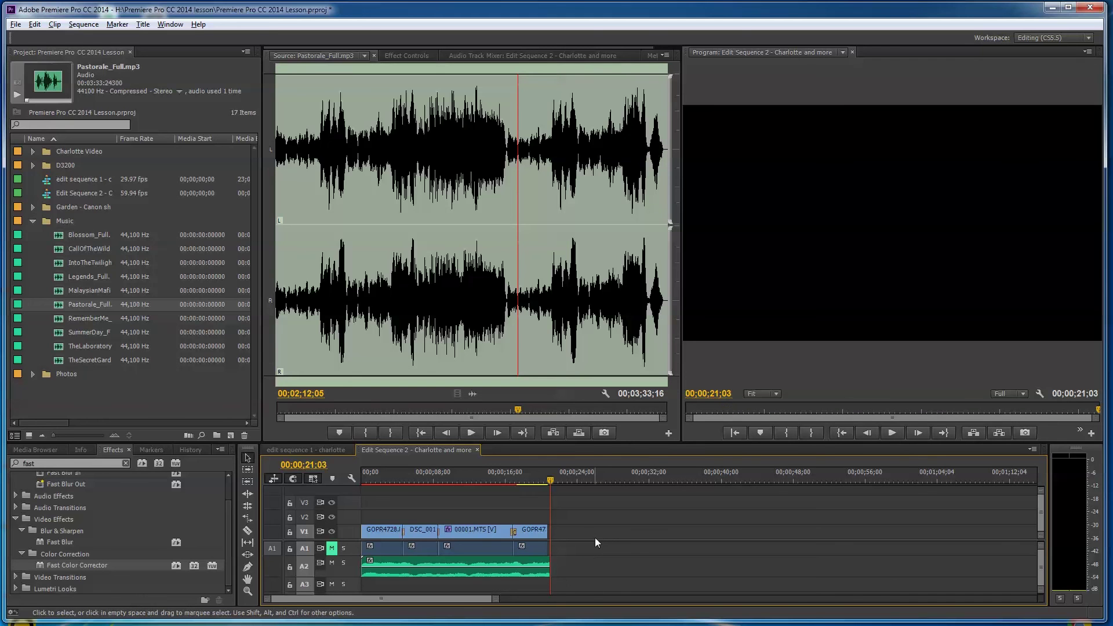
Trim the music flush with the video end at 00;00;20;46 and reapply its Audio Gain setting.
{"action": "left_click_drag", "start_coordinate": [549, 565], "coordinate": [547, 565]}
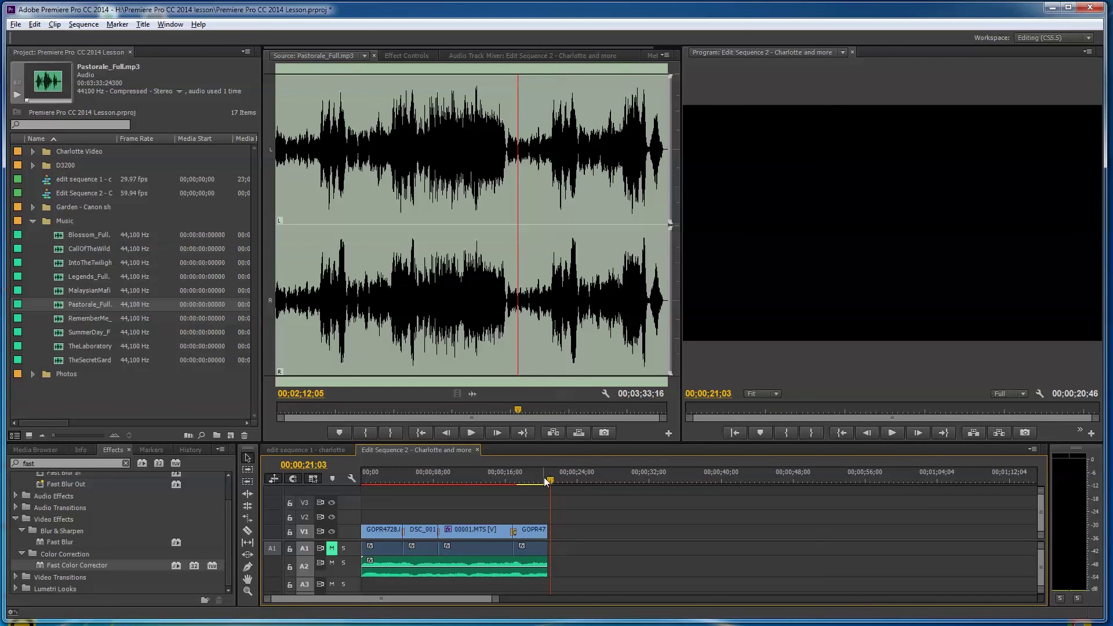
{"action": "left_click", "coordinate": [470, 561]}
{"action": "right_click", "coordinate": [470, 561]}
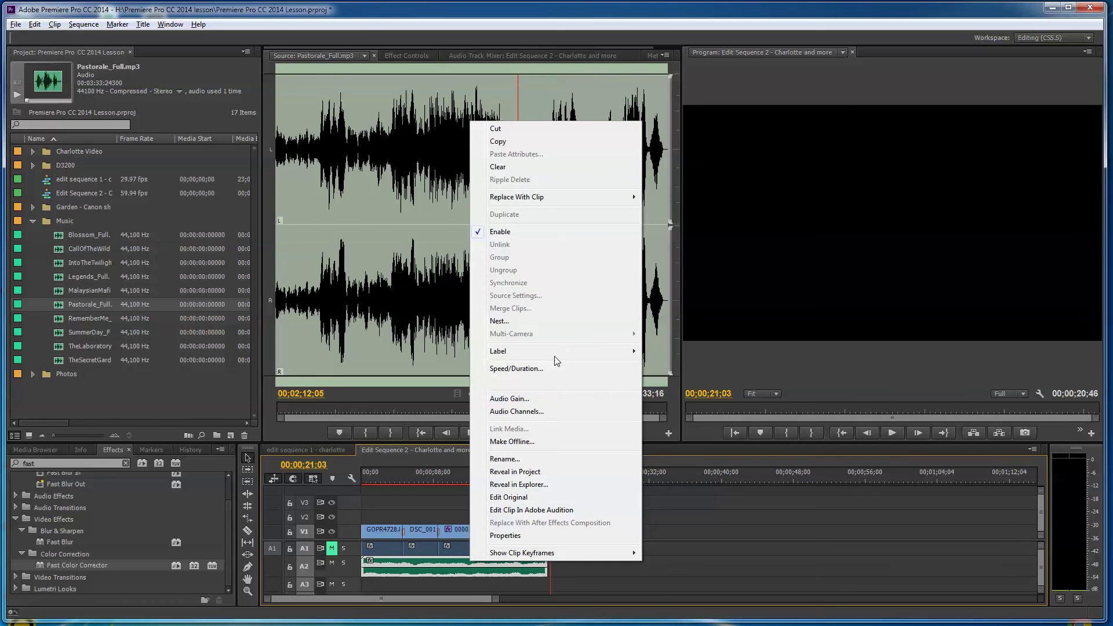
{"action": "left_click", "coordinate": [509, 398]}
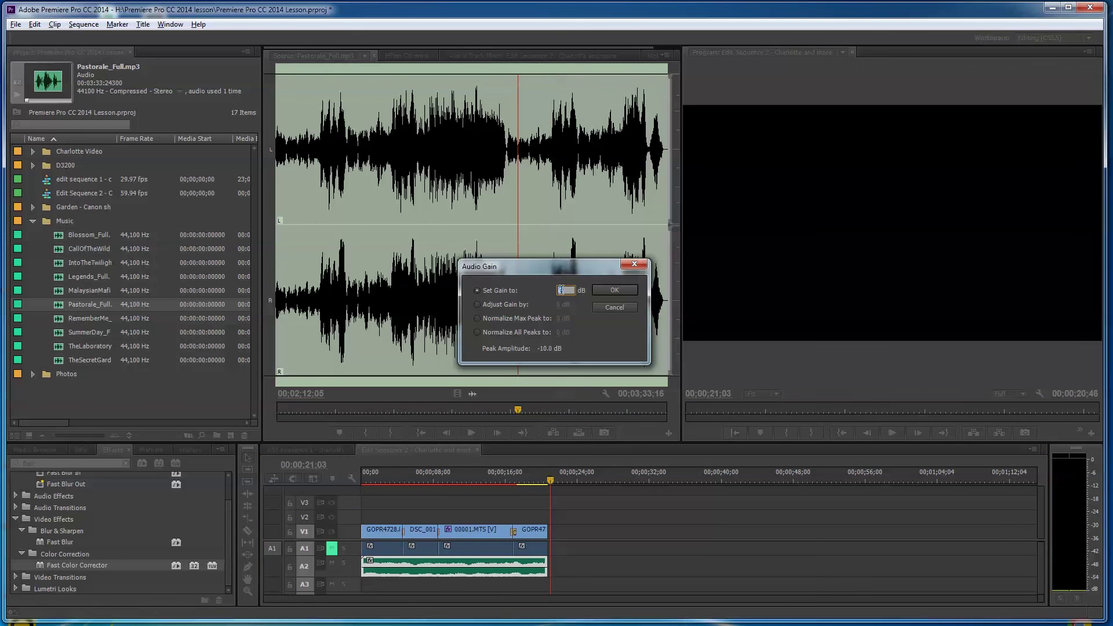
{"action": "key", "text": "Return"}
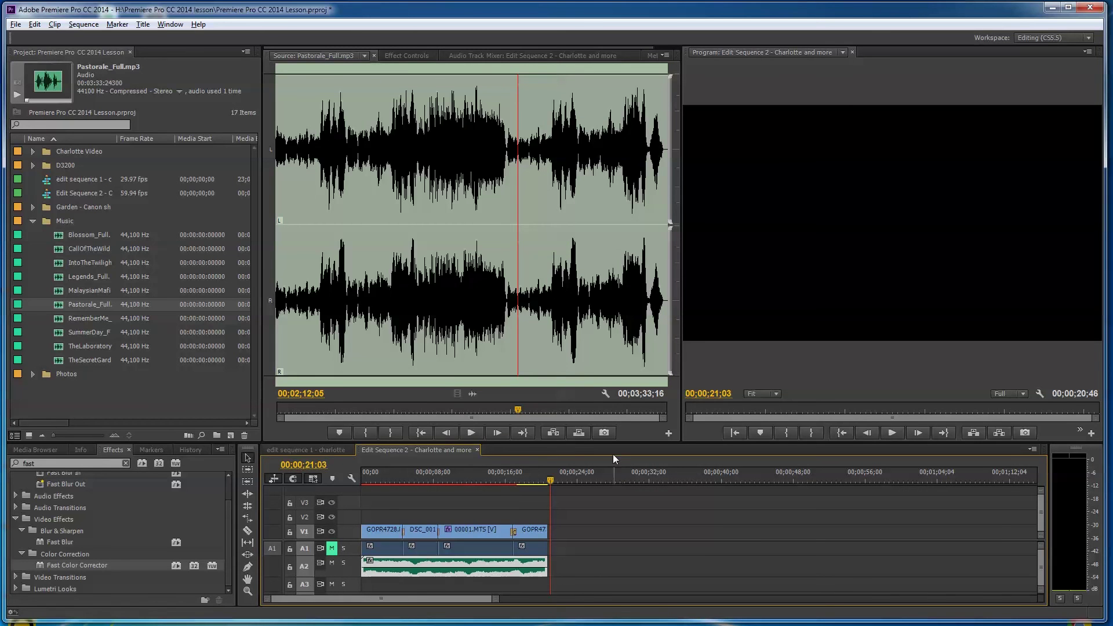
{"action": "left_click_drag", "start_coordinate": [551, 478], "coordinate": [361, 492]}
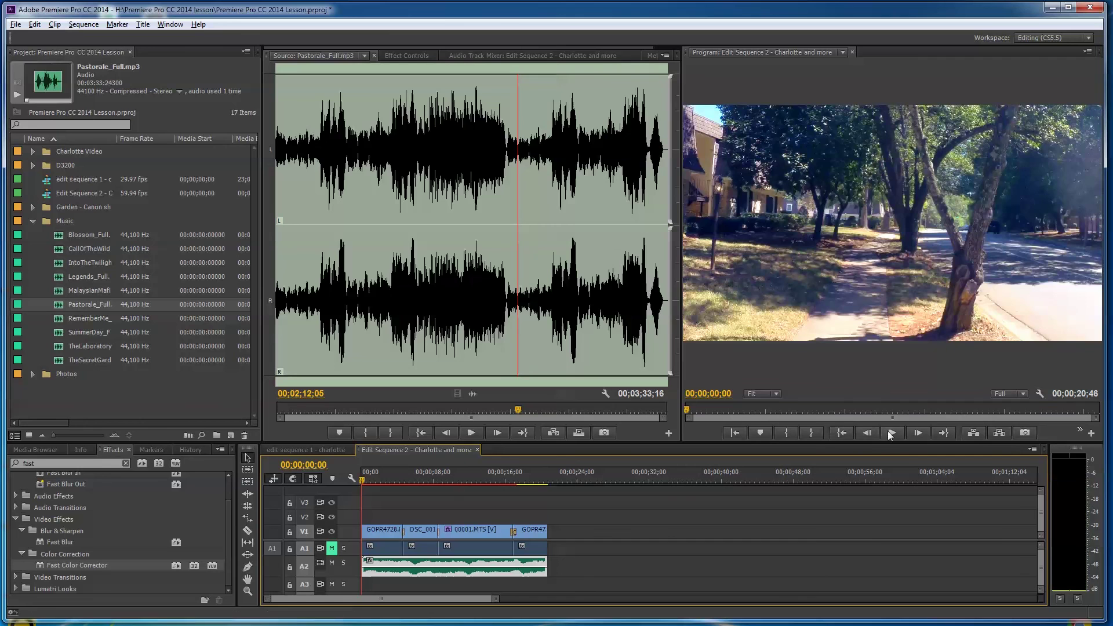
{"action": "left_click", "coordinate": [892, 432]}
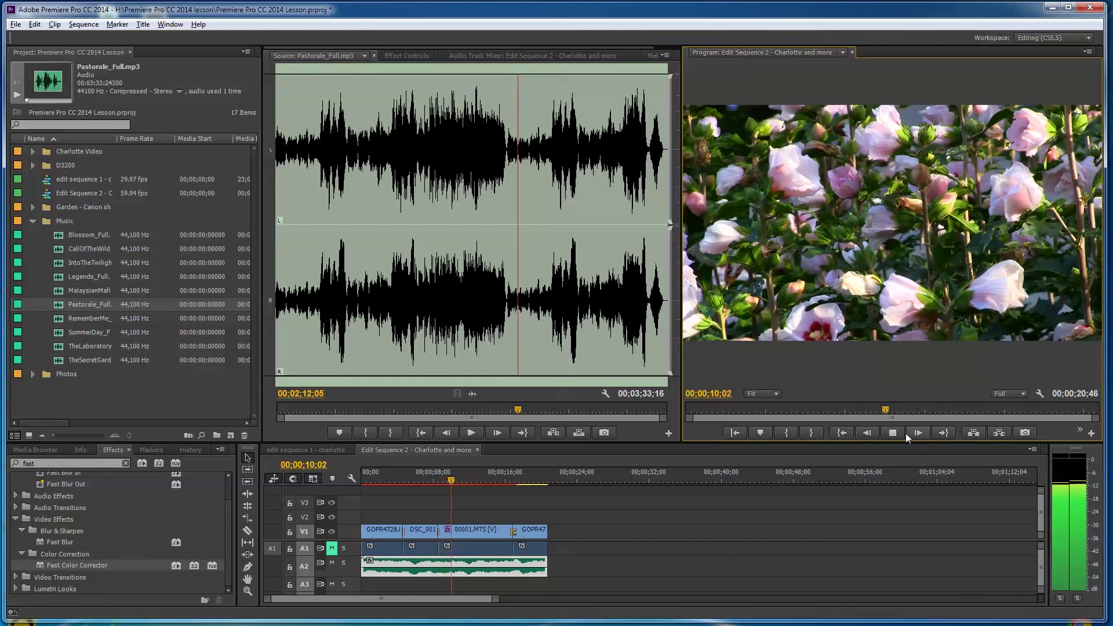
{"action": "left_click", "coordinate": [893, 433]}
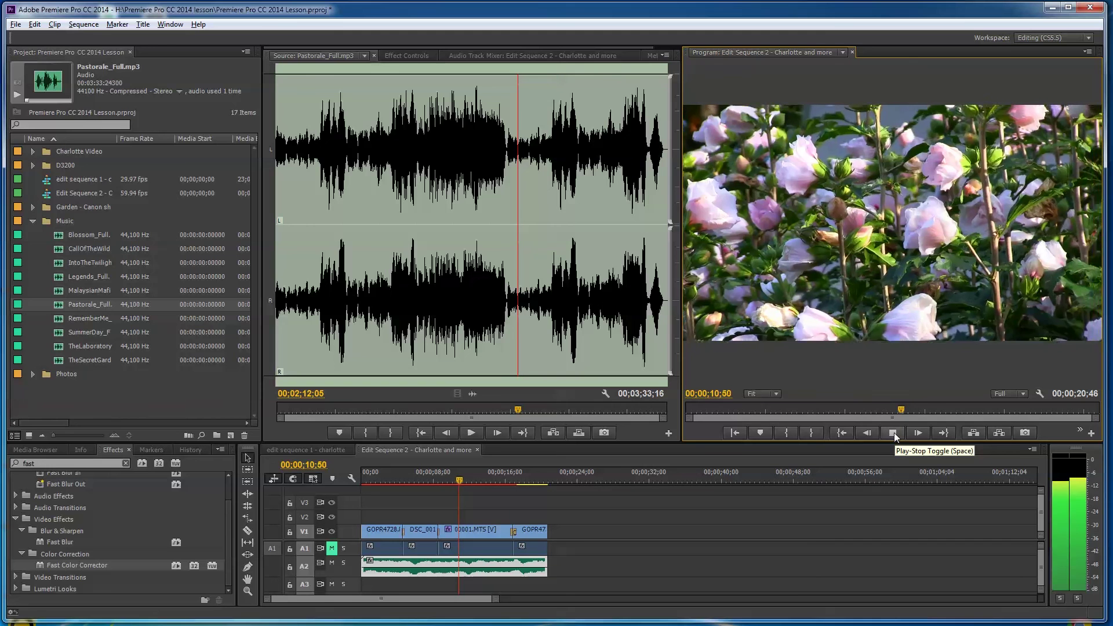
{"action": "left_click", "coordinate": [894, 432]}
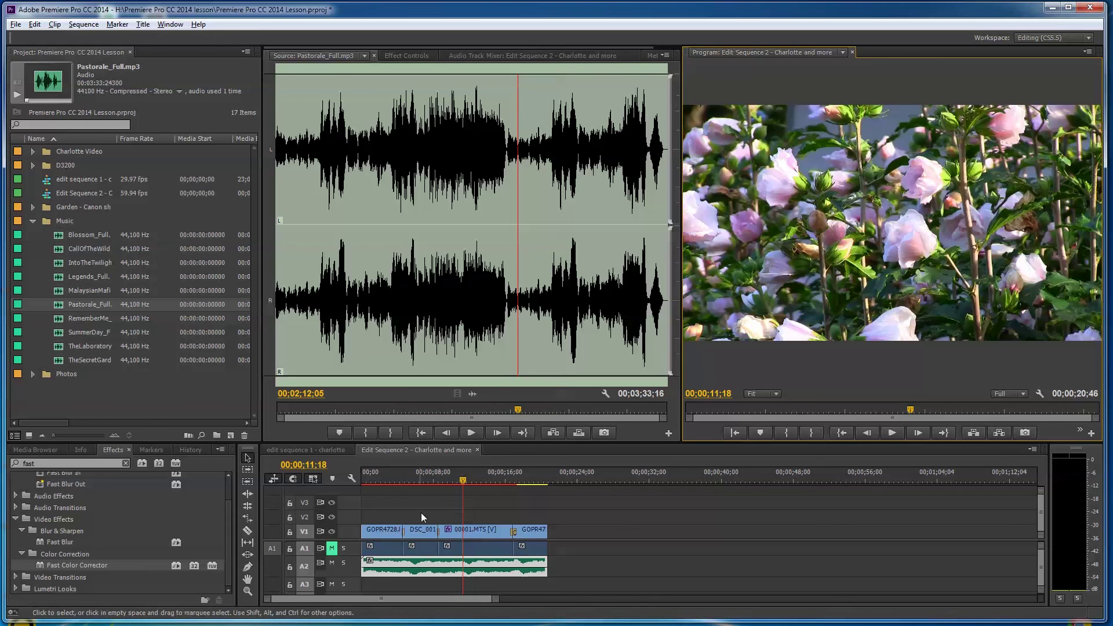
{"action": "left_click", "coordinate": [474, 481]}
{"action": "left_click_drag", "start_coordinate": [481, 481], "coordinate": [525, 482]}
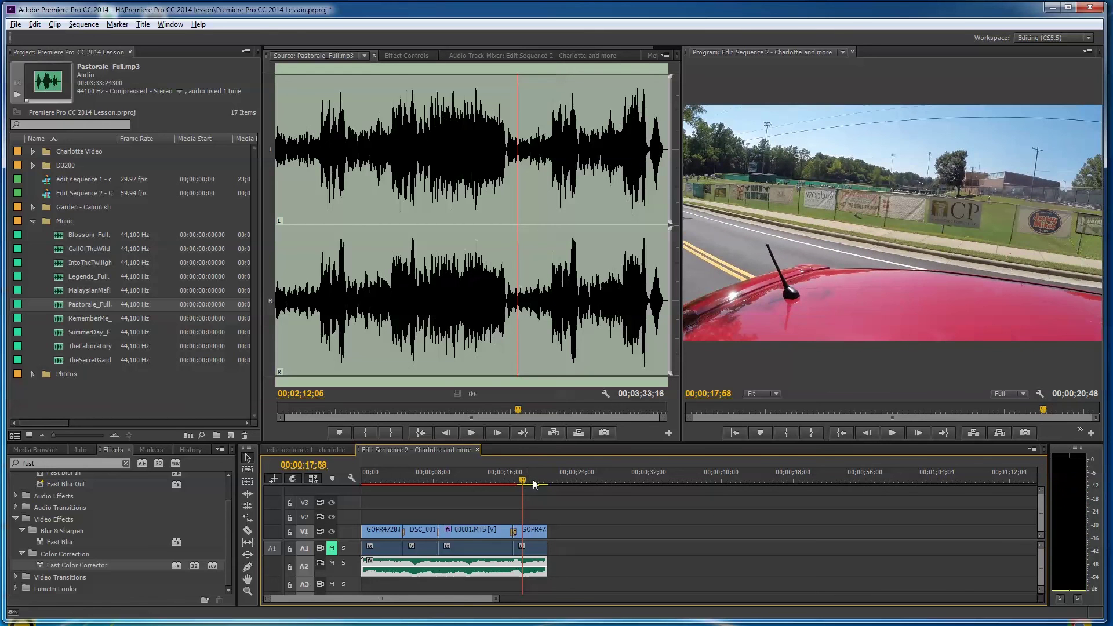
{"action": "left_click", "coordinate": [893, 434]}
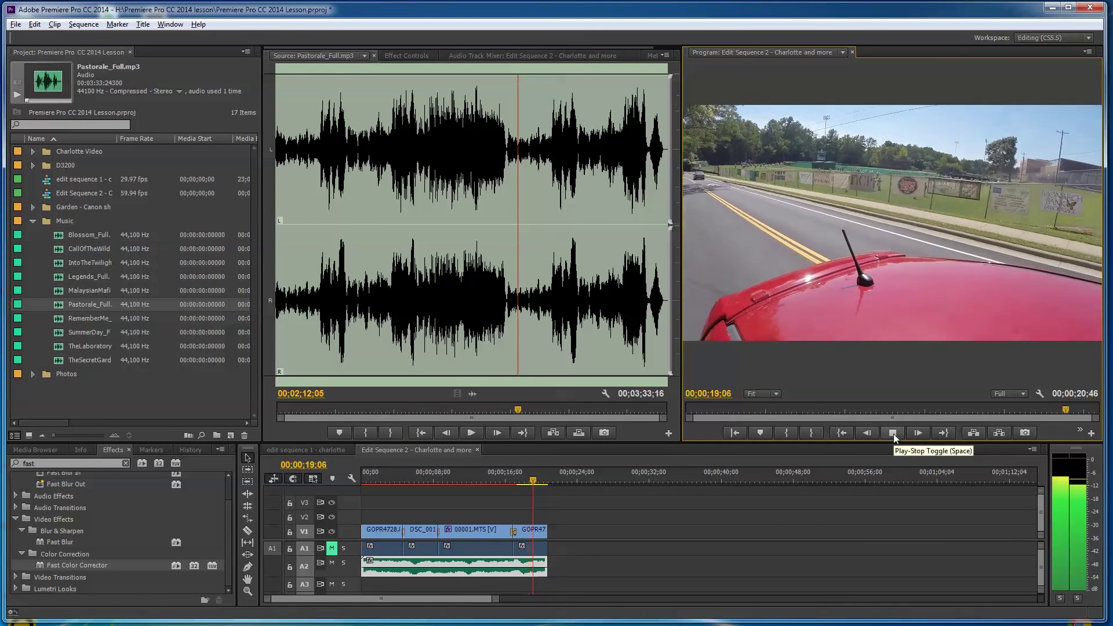
{"action": "left_click", "coordinate": [892, 433]}
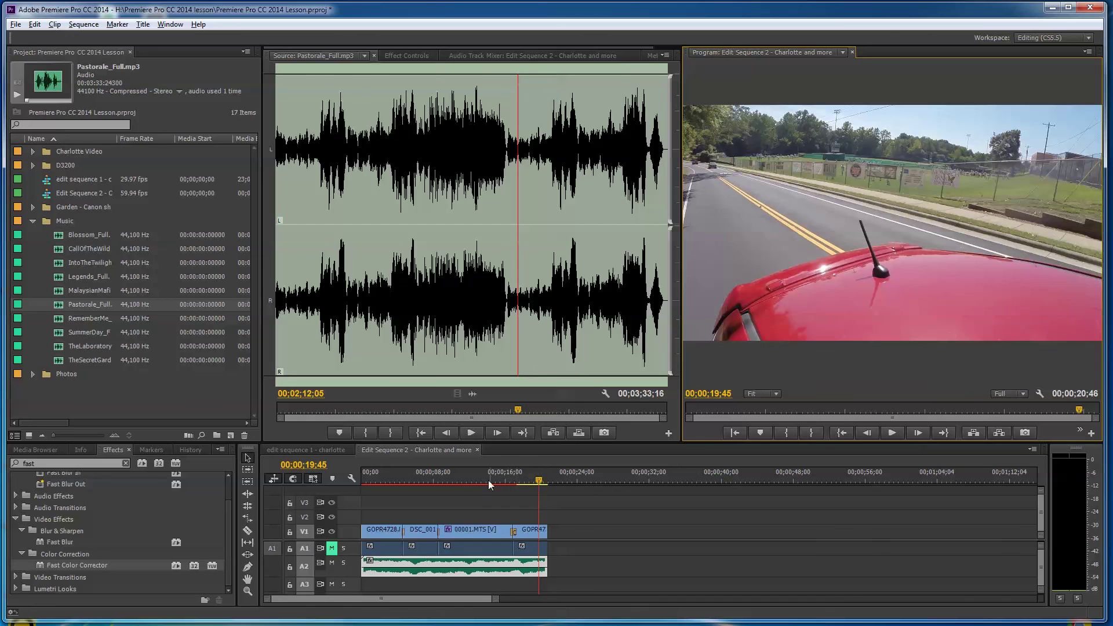